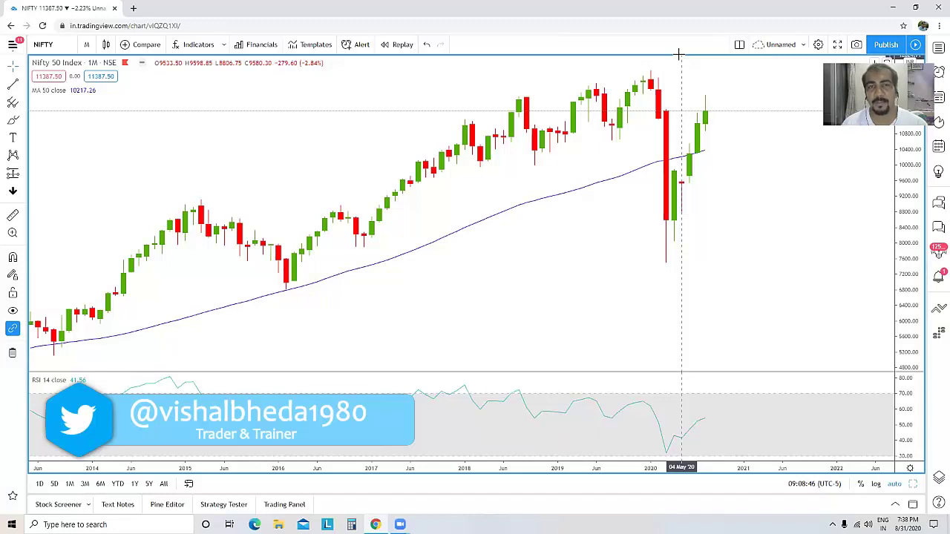
Zoom into the monthly Nifty 50 chart and check the current date on the clock.
{"action": "scroll", "coordinate": [671, 290], "scroll_direction": "up", "scroll_amount": 2}
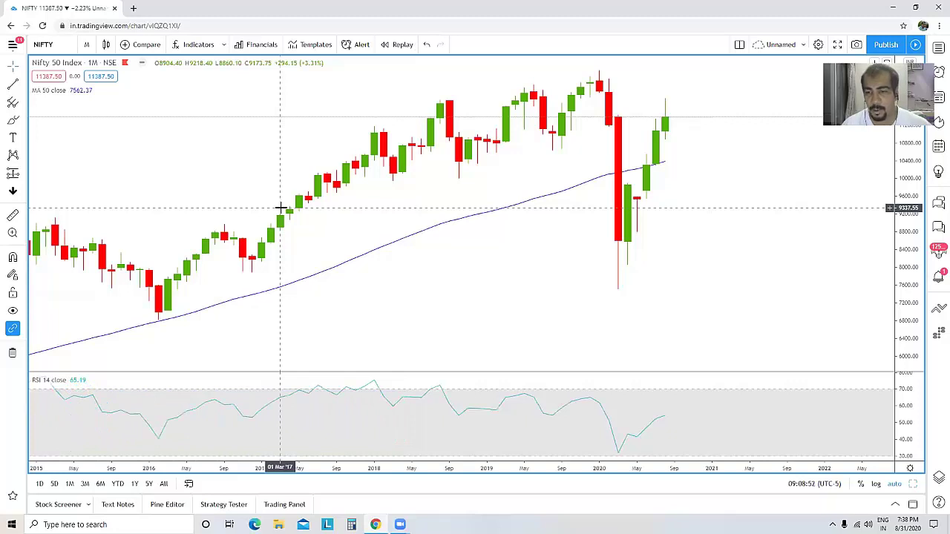
{"action": "scroll", "coordinate": [549, 299], "scroll_direction": "up", "scroll_amount": 1}
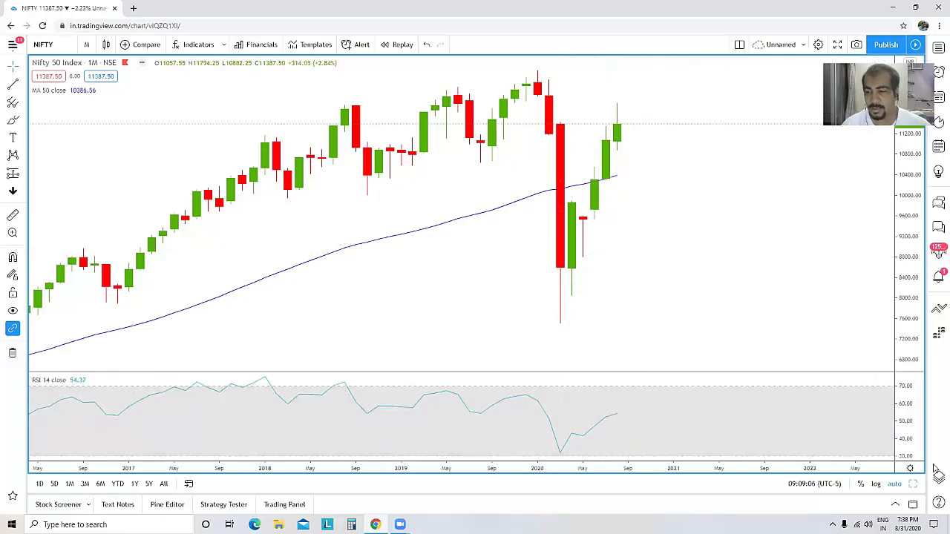
{"action": "left_click", "coordinate": [907, 525]}
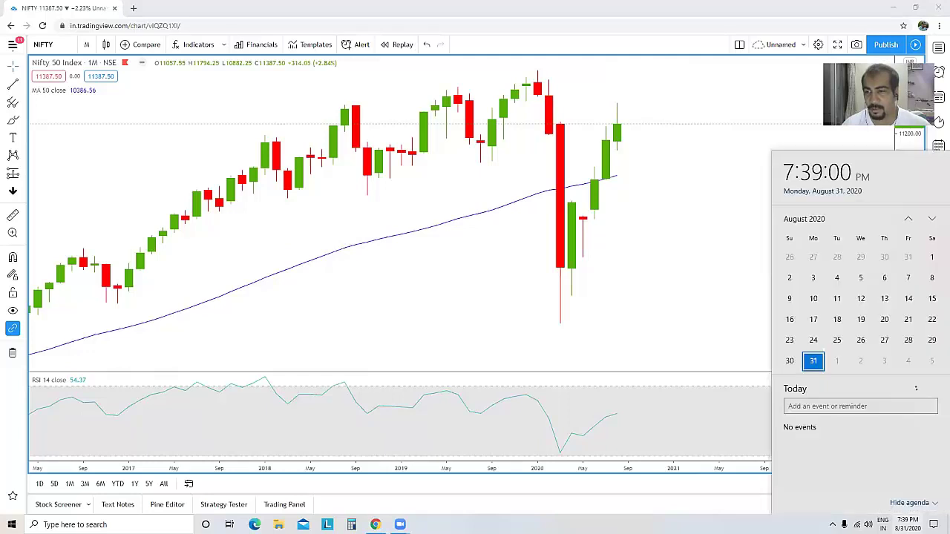
{"action": "left_click", "coordinate": [691, 295]}
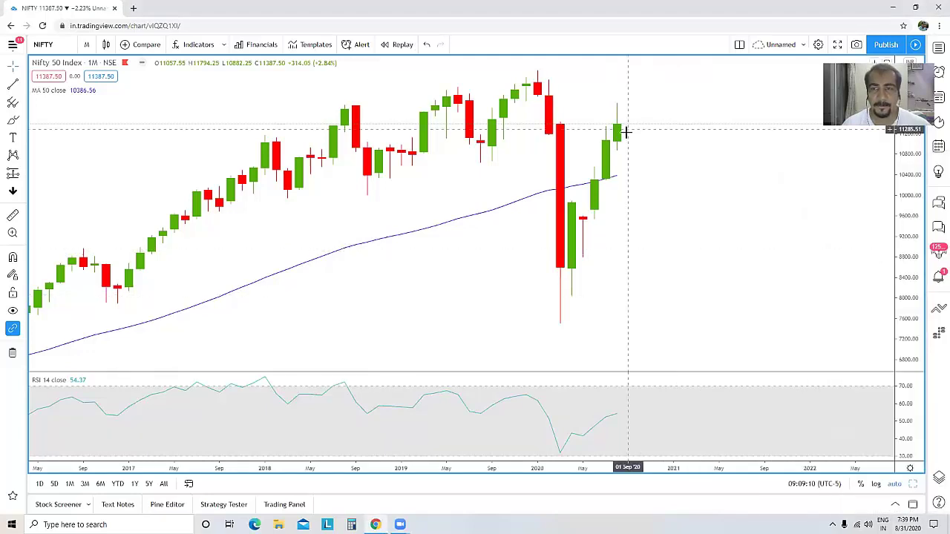
{"action": "scroll", "coordinate": [628, 131], "scroll_direction": "up", "scroll_amount": 5}
Enlarge the price pane to fill the chart, zoom back out, and bring up the timeframe list.
{"action": "double_click", "coordinate": [487, 222]}
{"action": "scroll", "coordinate": [486, 222], "scroll_direction": "down", "scroll_amount": 2}
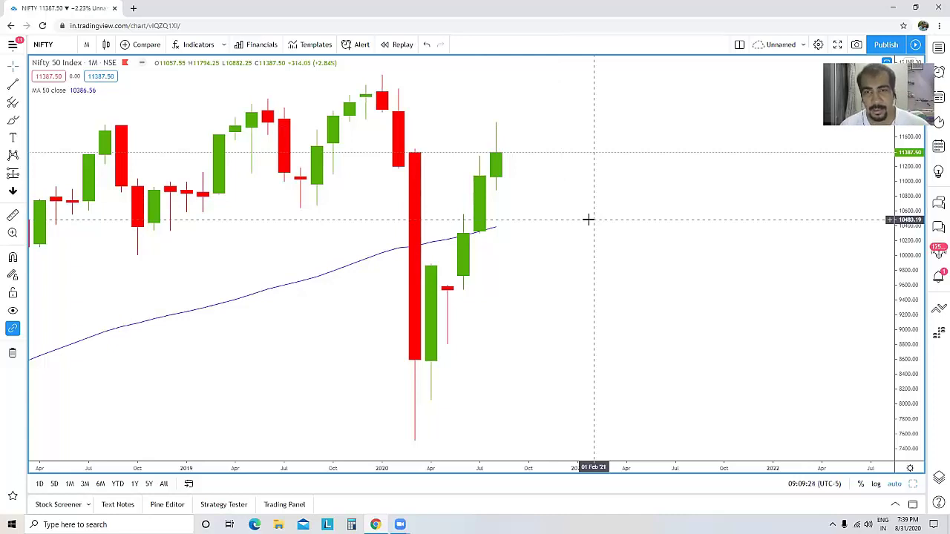
{"action": "scroll", "coordinate": [586, 219], "scroll_direction": "down", "scroll_amount": 1}
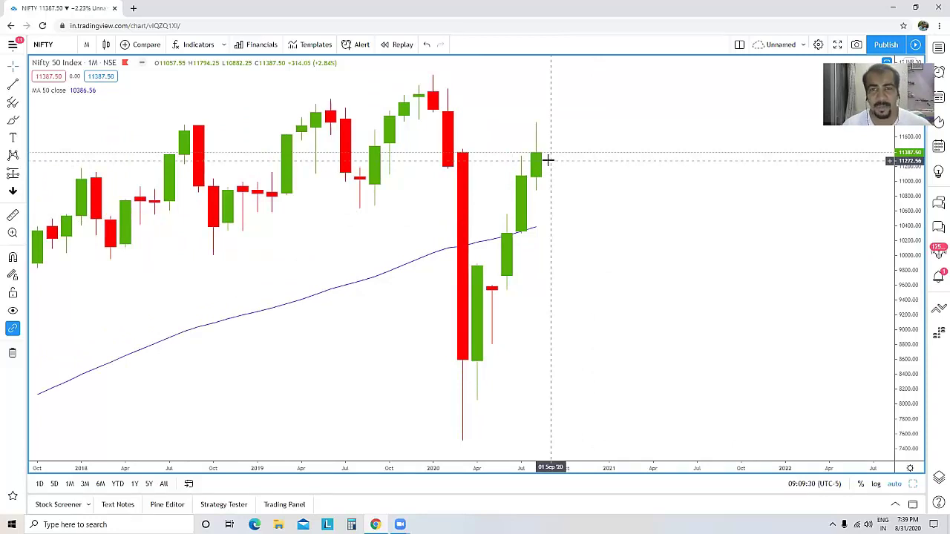
{"action": "scroll", "coordinate": [707, 178], "scroll_direction": "down", "scroll_amount": 2}
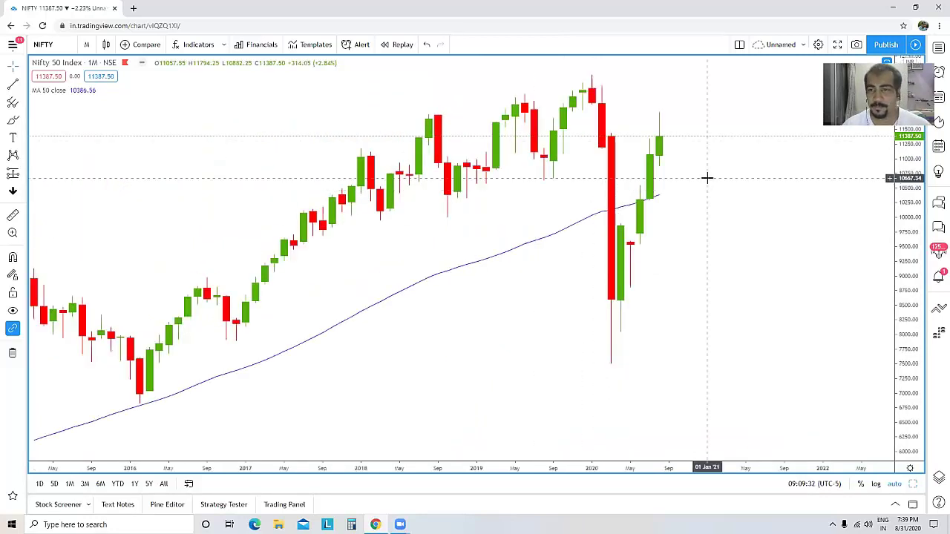
{"action": "left_click", "coordinate": [86, 44]}
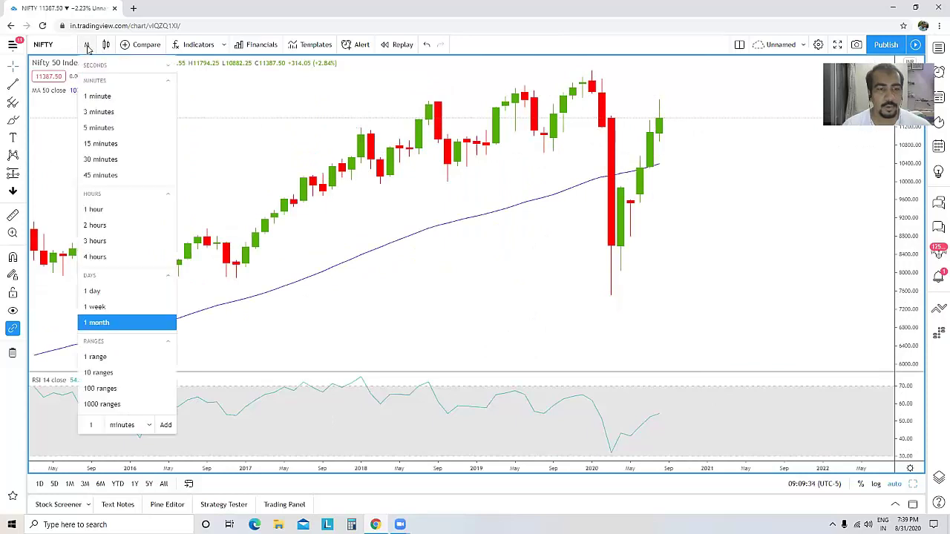
Pick '1 week' so the Nifty 50 chart displays weekly candles.
{"action": "left_click", "coordinate": [123, 306]}
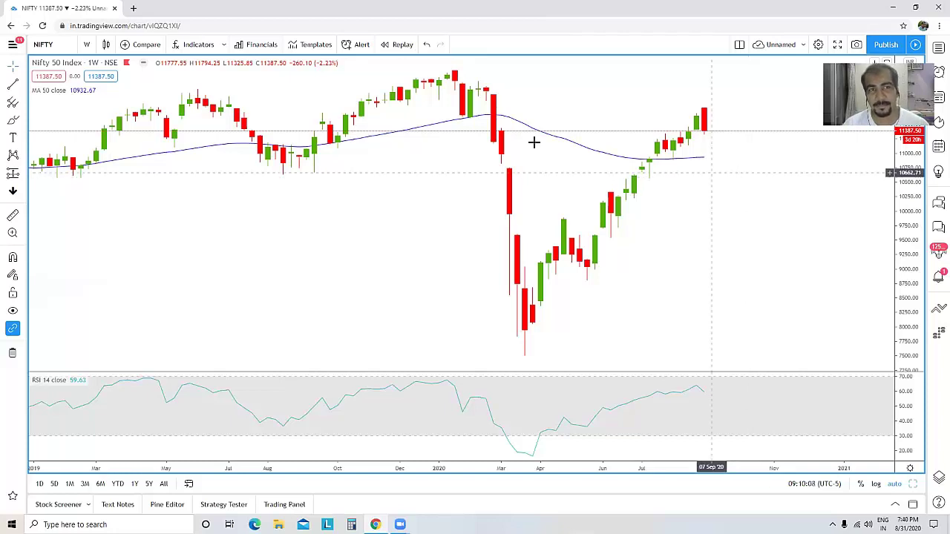
Switch the Nifty 50 chart to '1 day' daily candles.
{"action": "left_click", "coordinate": [87, 45]}
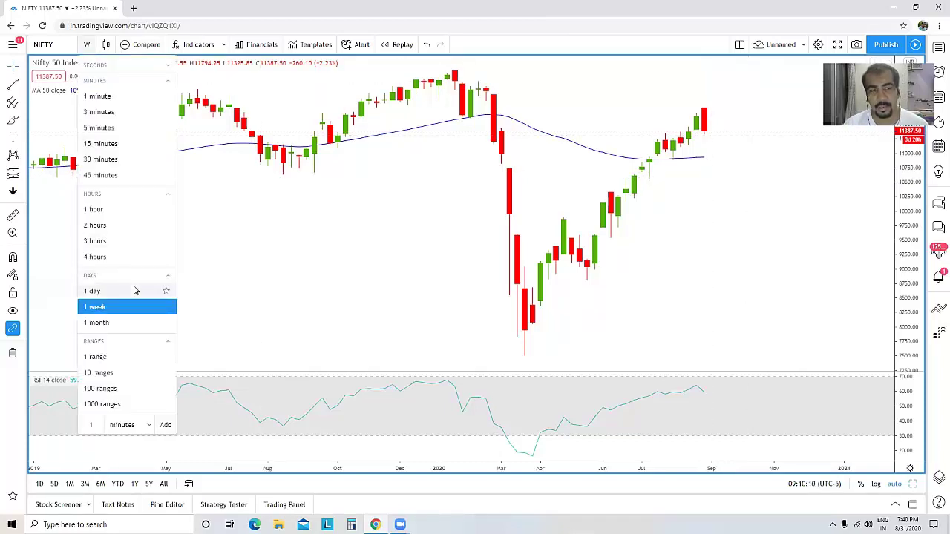
{"action": "left_click", "coordinate": [134, 291]}
{"action": "scroll", "coordinate": [668, 180], "scroll_direction": "down", "scroll_amount": 2}
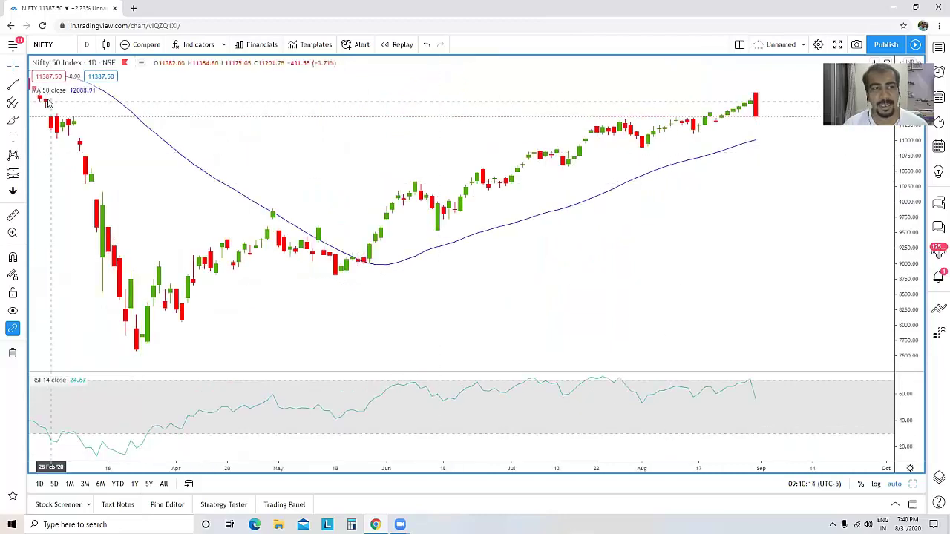
Draw a Trend Line from the 24 March 2020 low through the late-August higher lows.
{"action": "left_click", "coordinate": [20, 86]}
{"action": "left_click", "coordinate": [105, 85]}
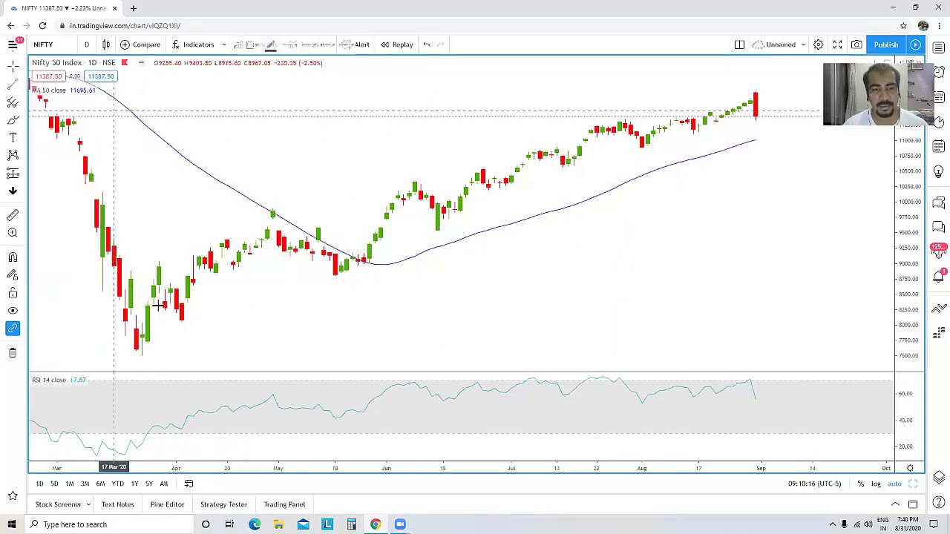
{"action": "left_click", "coordinate": [142, 354]}
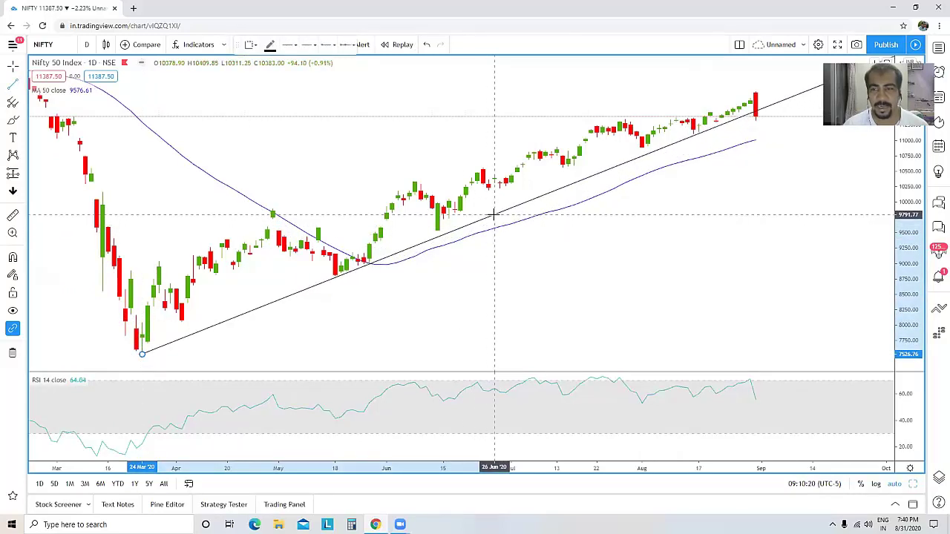
{"action": "left_click", "coordinate": [495, 214]}
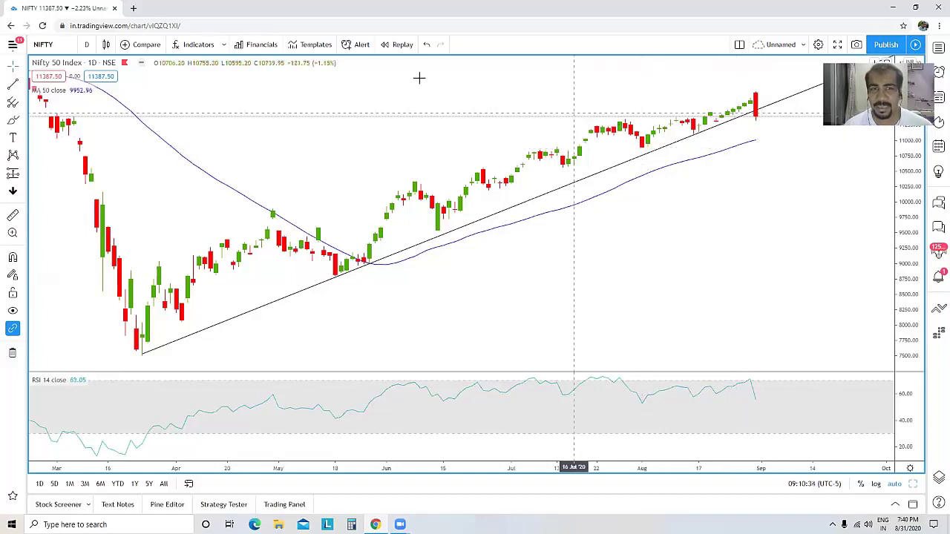
{"action": "left_click", "coordinate": [106, 45]}
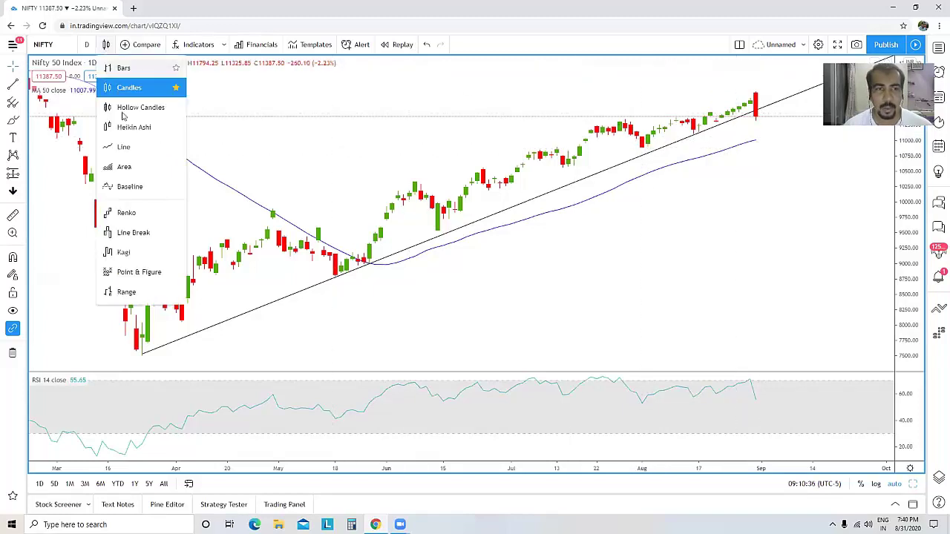
{"action": "left_click", "coordinate": [123, 148]}
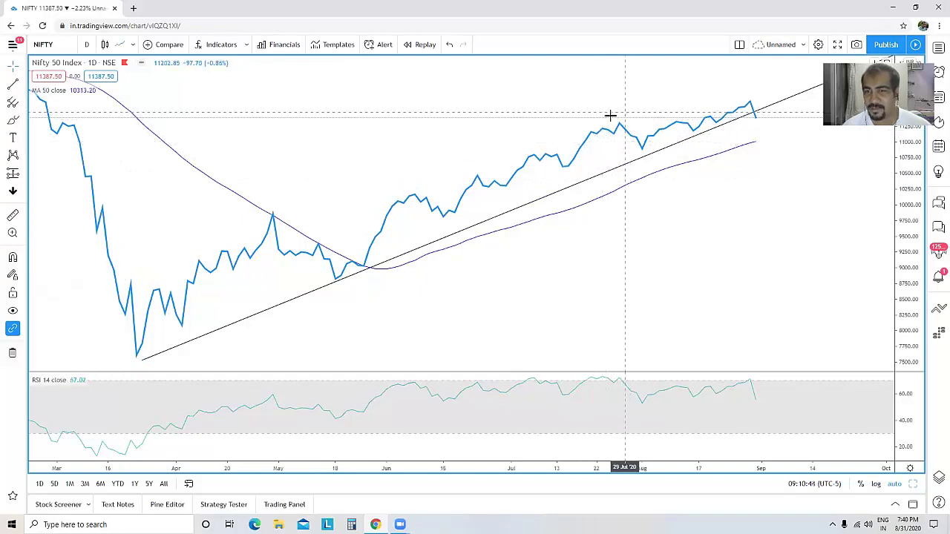
{"action": "left_click", "coordinate": [13, 84]}
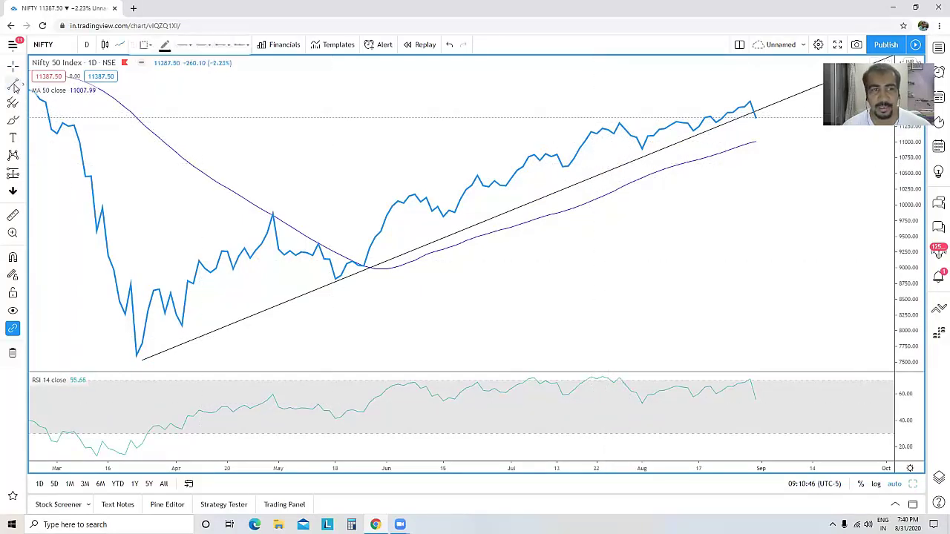
{"action": "left_click", "coordinate": [20, 84]}
{"action": "left_click", "coordinate": [89, 89]}
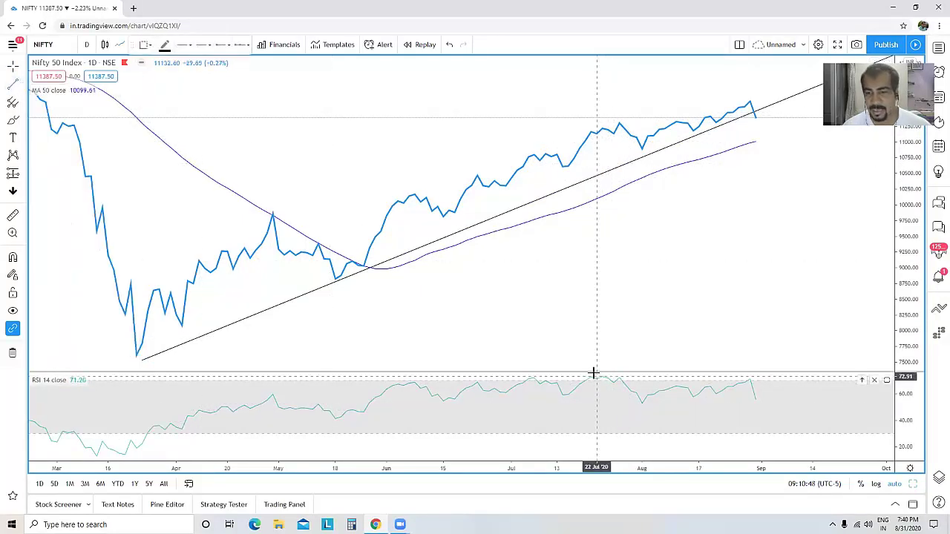
{"action": "left_click_drag", "start_coordinate": [628, 371], "coordinate": [631, 369]}
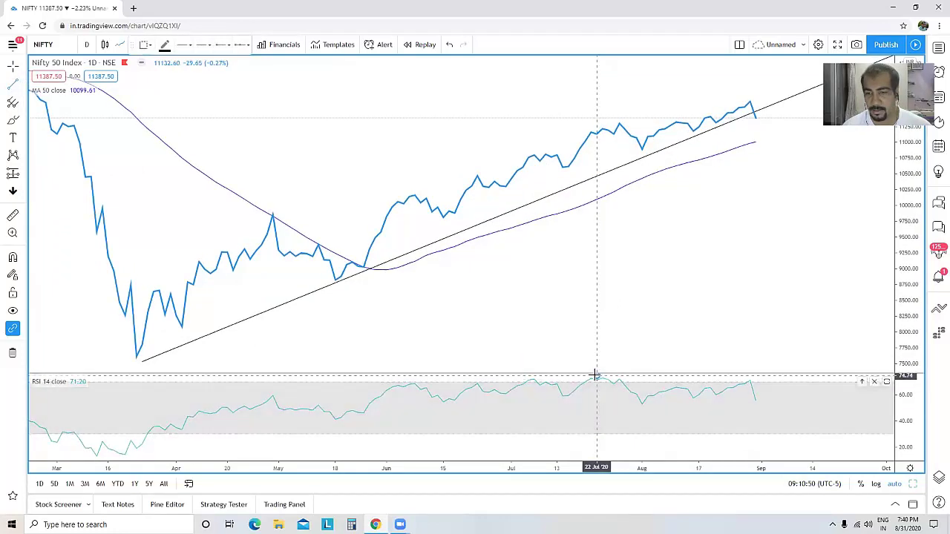
{"action": "left_click", "coordinate": [597, 377]}
{"action": "left_click", "coordinate": [625, 380]}
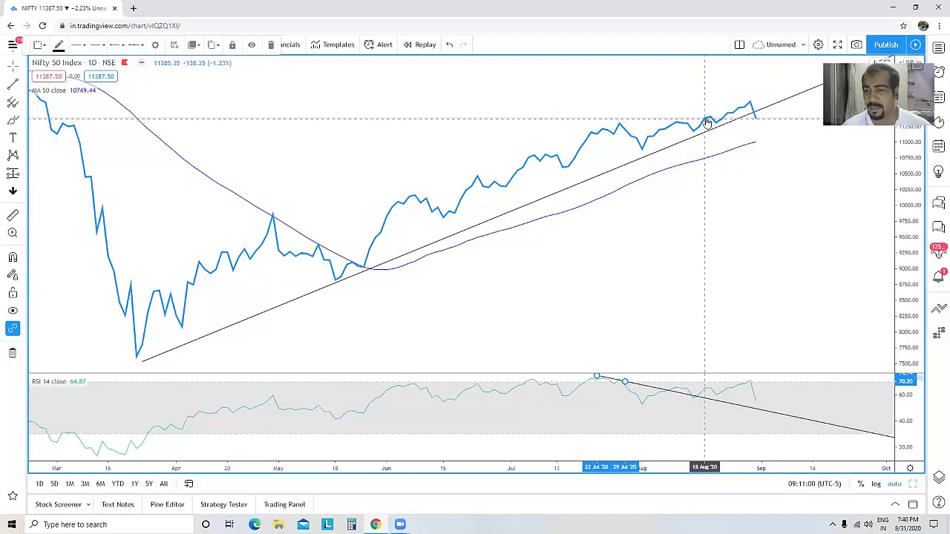
{"action": "right_click", "coordinate": [647, 389]}
{"action": "left_click", "coordinate": [717, 484]}
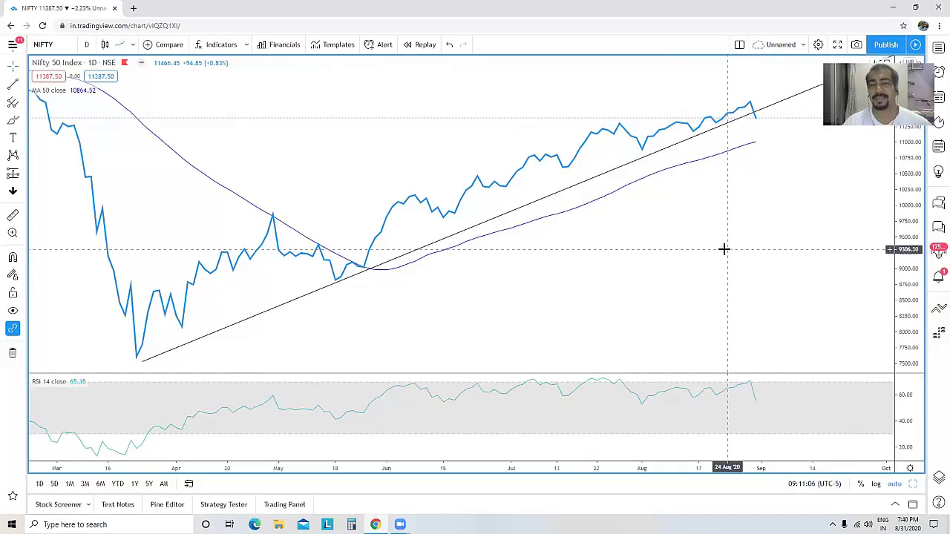
Restore candlestick style, zoom into recent months, and show the Fibonacci/Gann tools.
{"action": "left_click", "coordinate": [103, 44]}
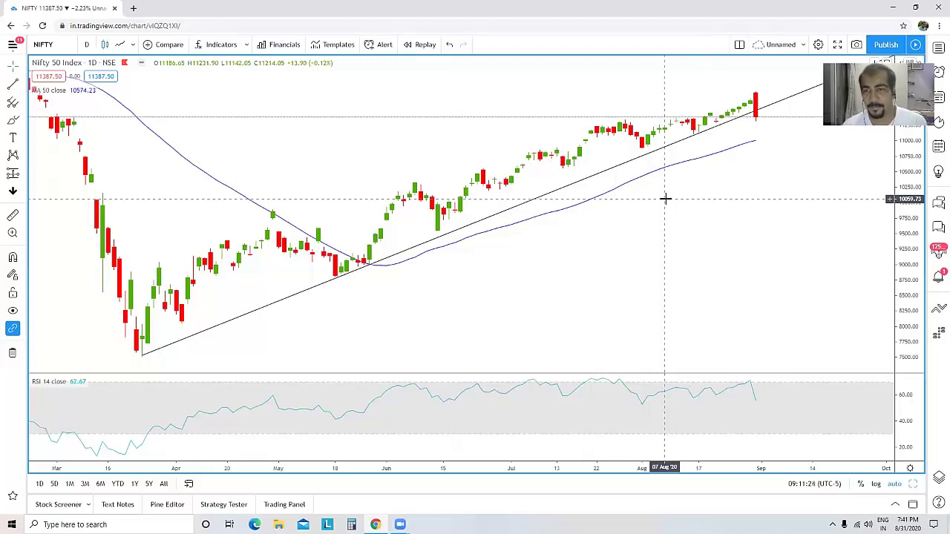
{"action": "scroll", "coordinate": [679, 305], "scroll_direction": "up", "scroll_amount": 3}
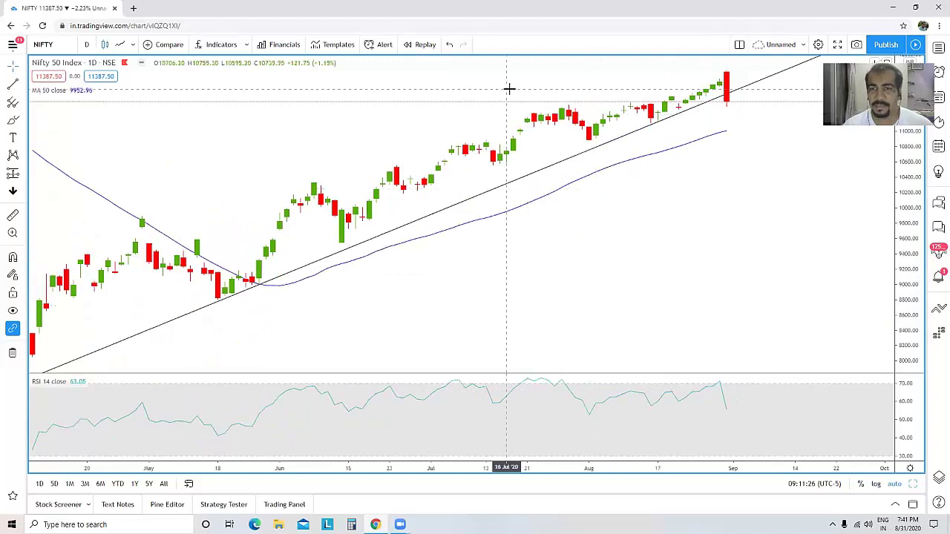
{"action": "left_click", "coordinate": [13, 102]}
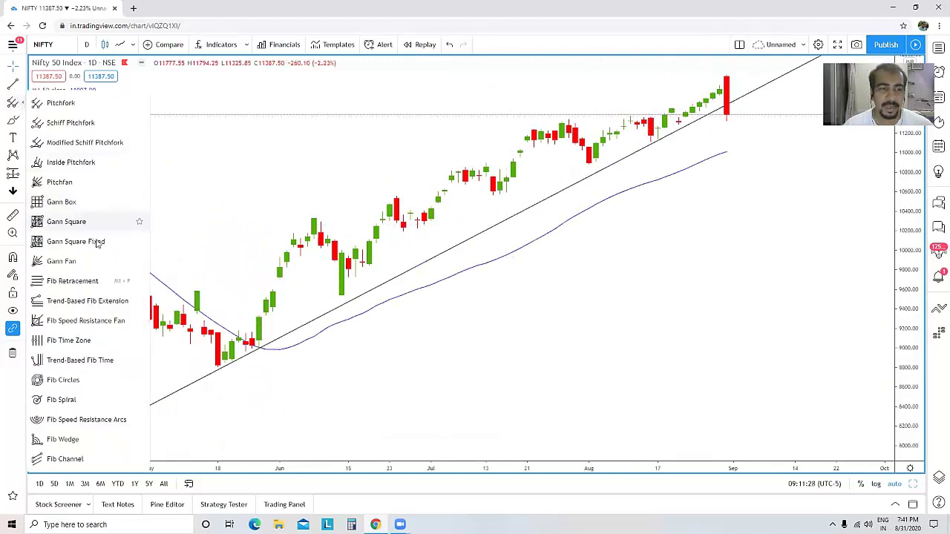
Draw a Fib Retracement from the late-July high to the early-August low.
{"action": "left_click", "coordinate": [81, 281]}
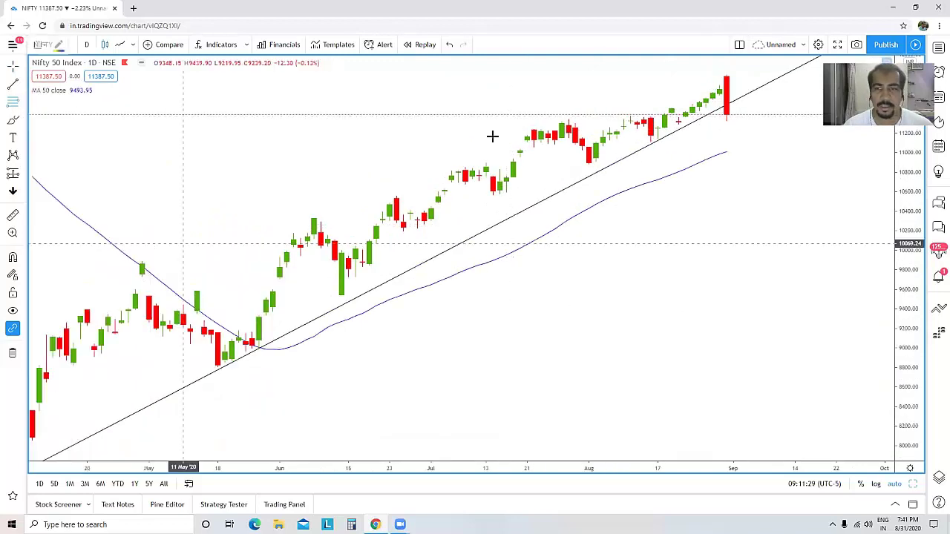
{"action": "left_click", "coordinate": [569, 117]}
{"action": "left_click", "coordinate": [588, 162]}
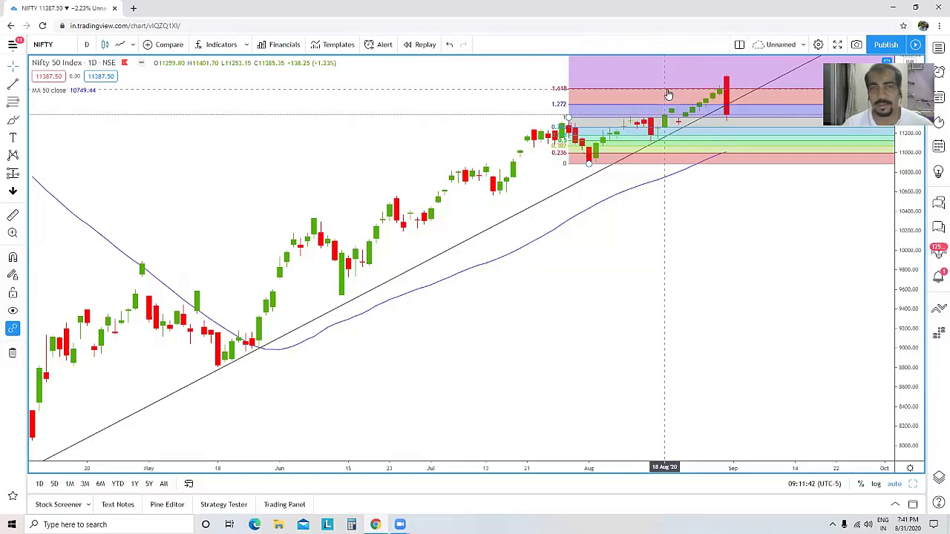
Zoom out and delete that Fibonacci retracement.
{"action": "scroll", "coordinate": [692, 289], "scroll_direction": "down", "scroll_amount": 3}
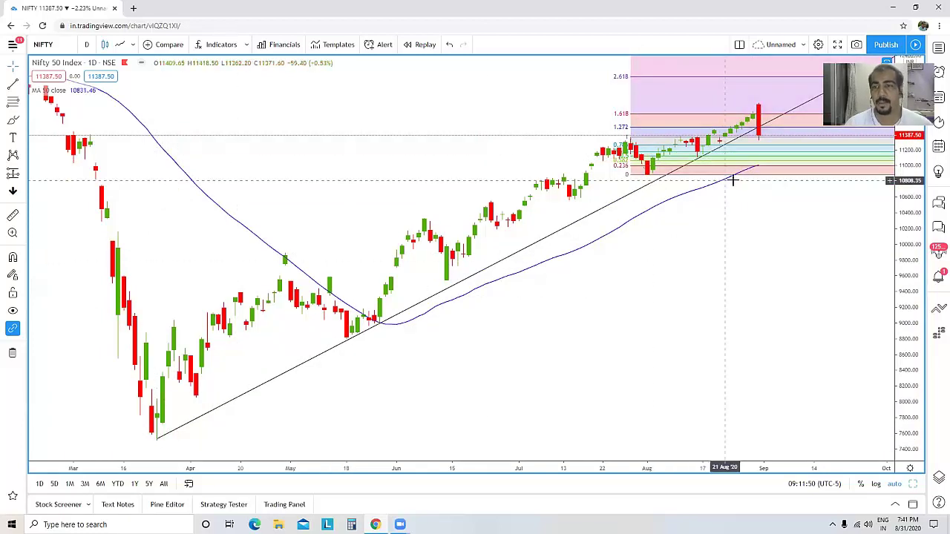
{"action": "right_click", "coordinate": [778, 179]}
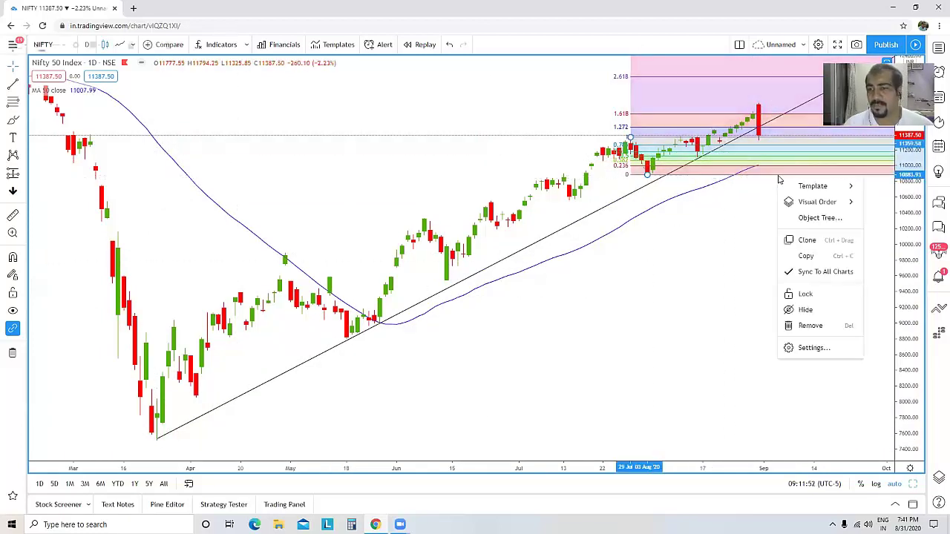
{"action": "left_click", "coordinate": [811, 326]}
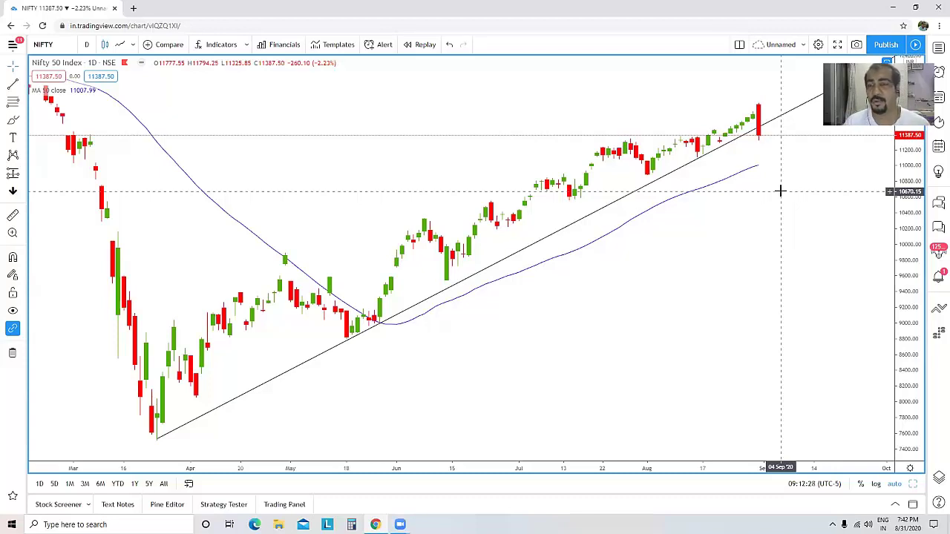
Zoom into mid-June through September and start a new retracement at the 3 August low.
{"action": "scroll", "coordinate": [783, 178], "scroll_direction": "up", "scroll_amount": 5}
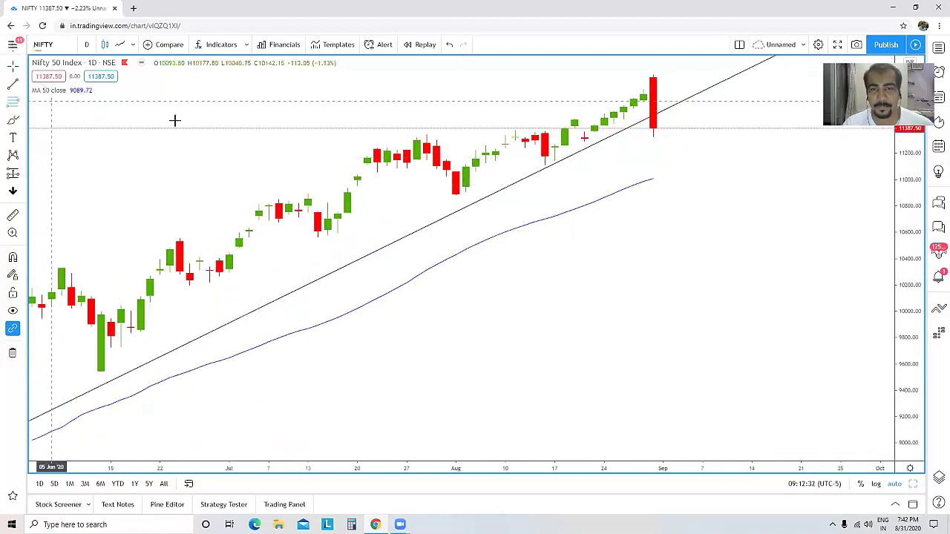
{"action": "left_click", "coordinate": [456, 194]}
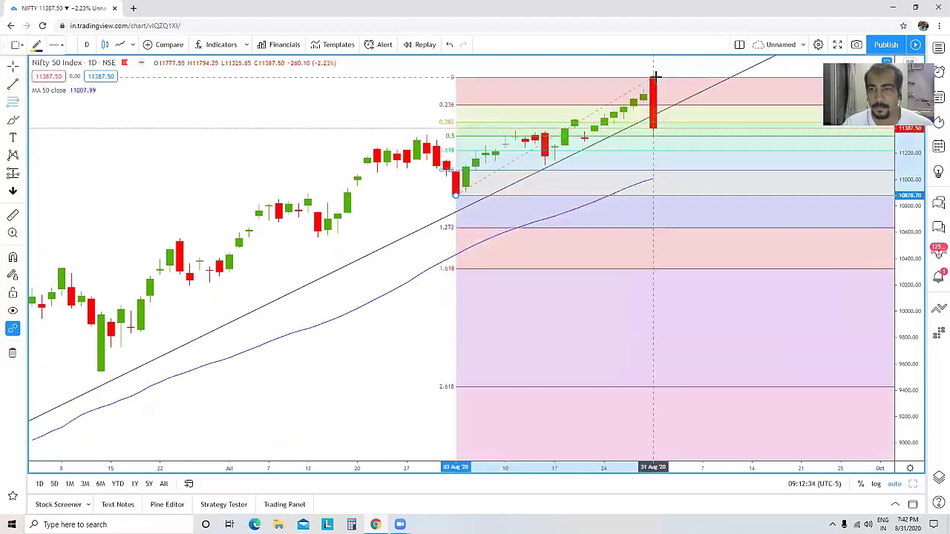
End the retracement at the 31 August high, showing levels 0 through 2.618.
{"action": "left_click", "coordinate": [653, 75]}
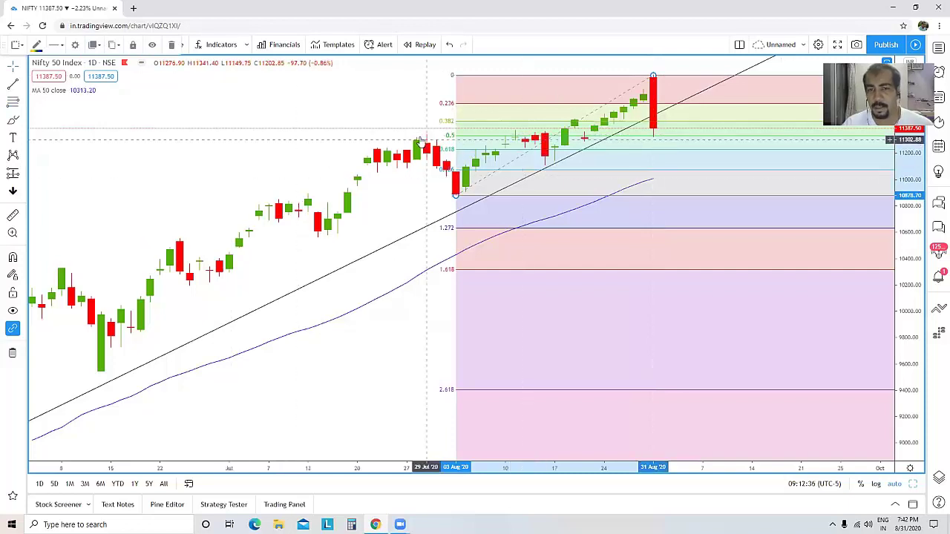